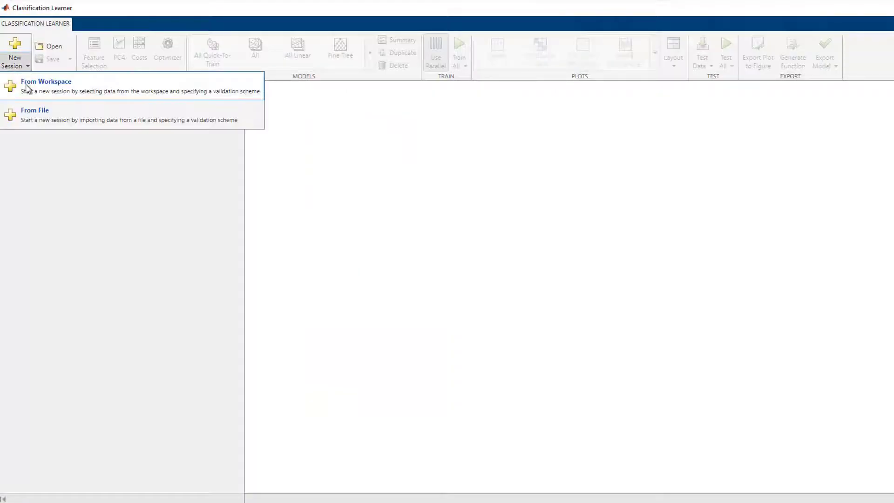
Step: Start a workspace session on featureAll with 5-fold cross-validation and a set-aside test data set
left_click(27, 88)
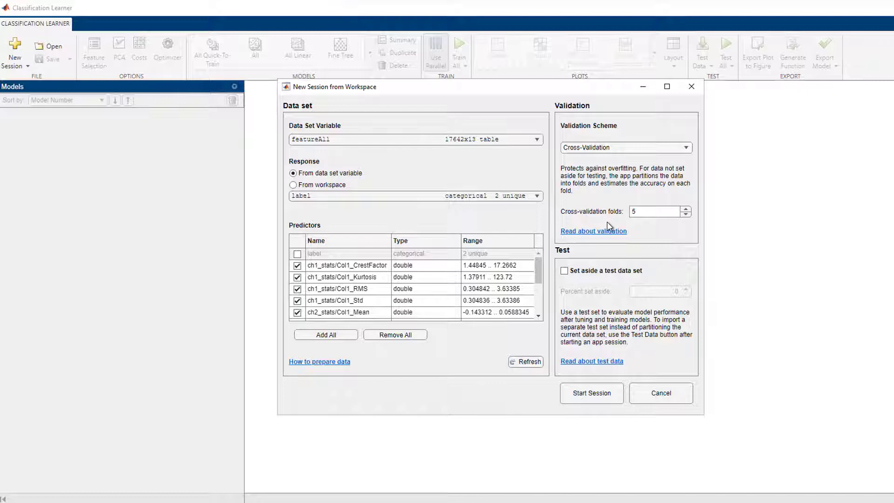
left_click(564, 271)
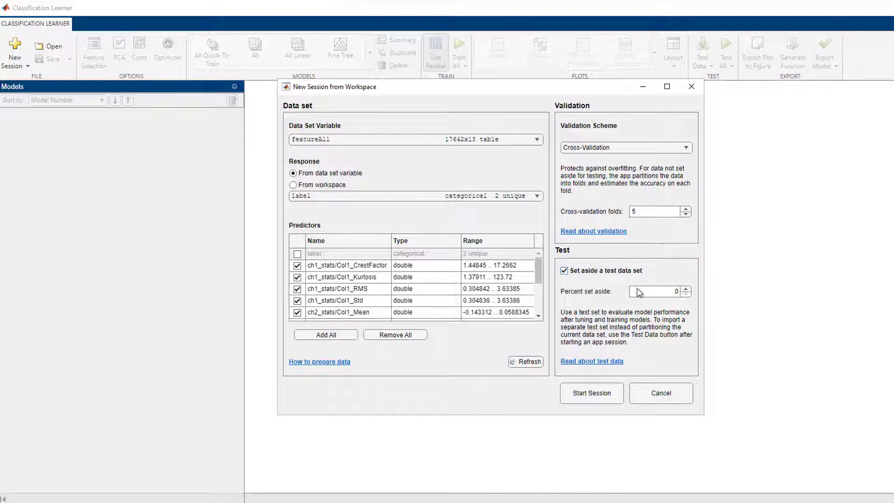
left_click(598, 393)
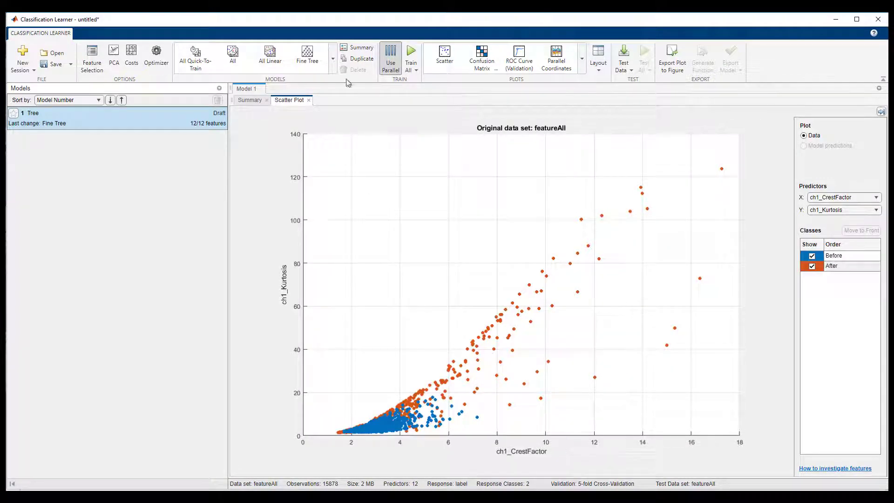
Step: Add a Bilayered Neural Network as Model 8 and train all eight models
left_click(333, 58)
left_click(333, 58)
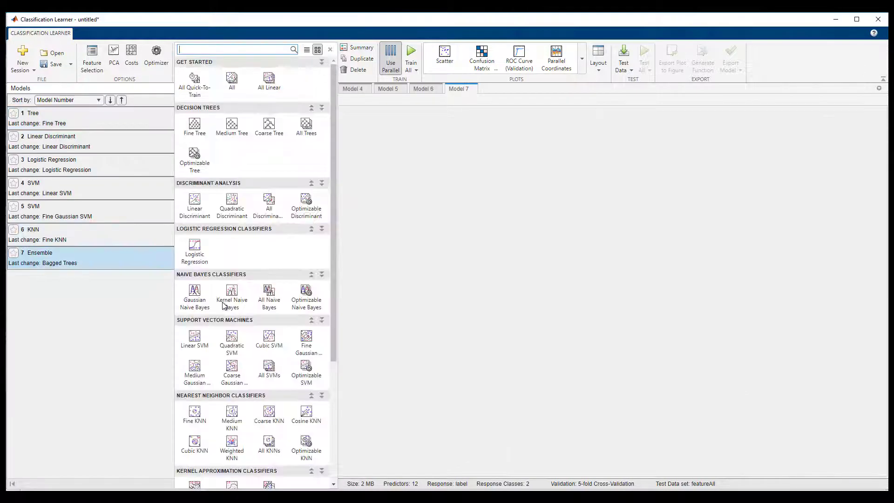
scroll(214, 343, "down", 5)
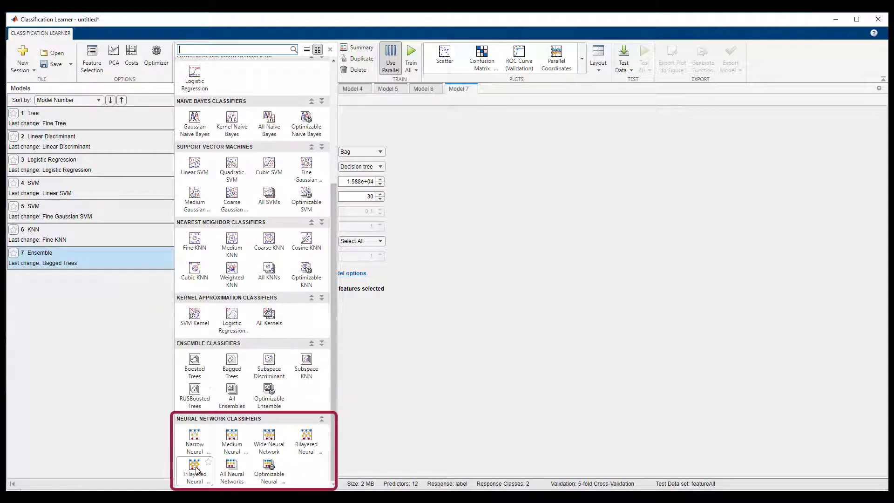
left_click(301, 438)
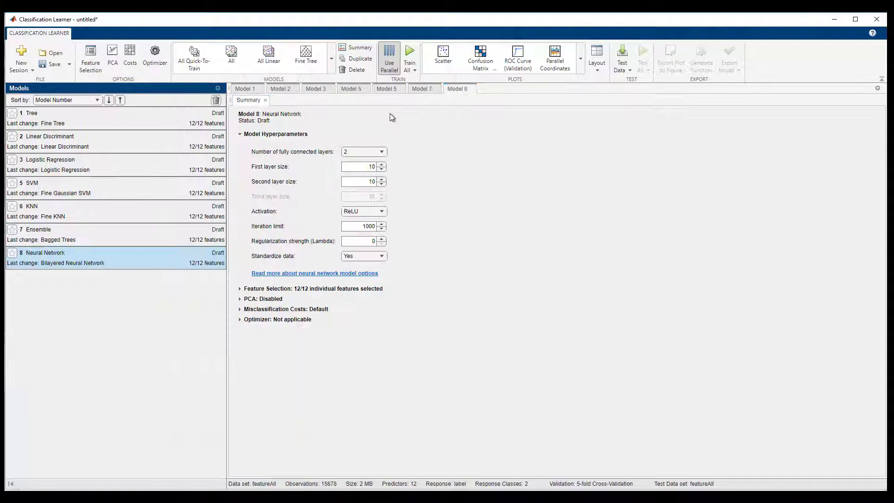
left_click(410, 55)
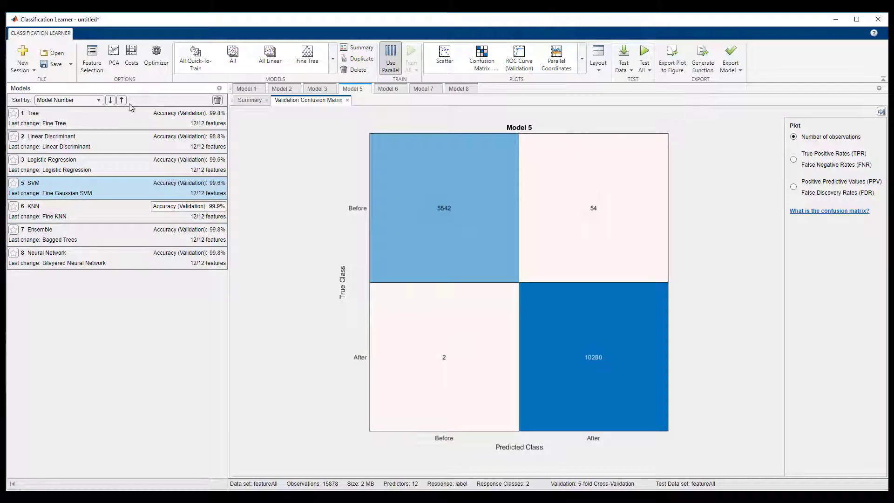
Step: Sort models by Accuracy (Validation) and view the Fine KNN model 6 confusion matrix
left_click(91, 102)
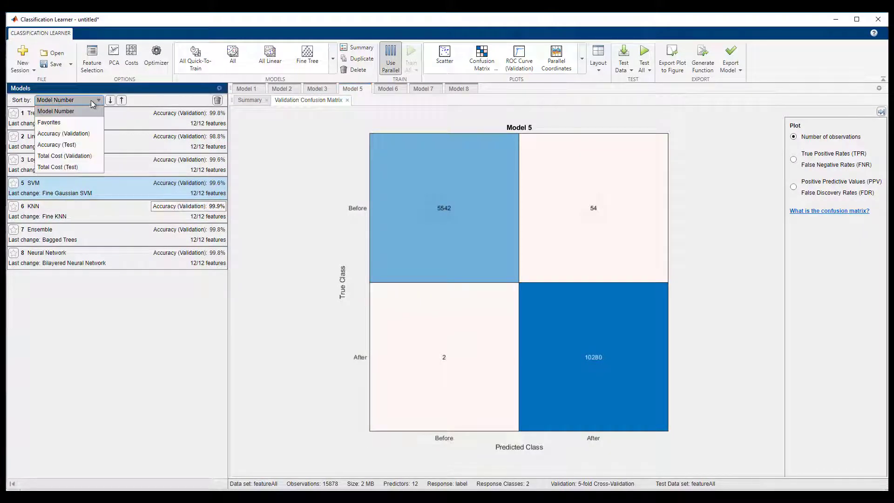
left_click(86, 134)
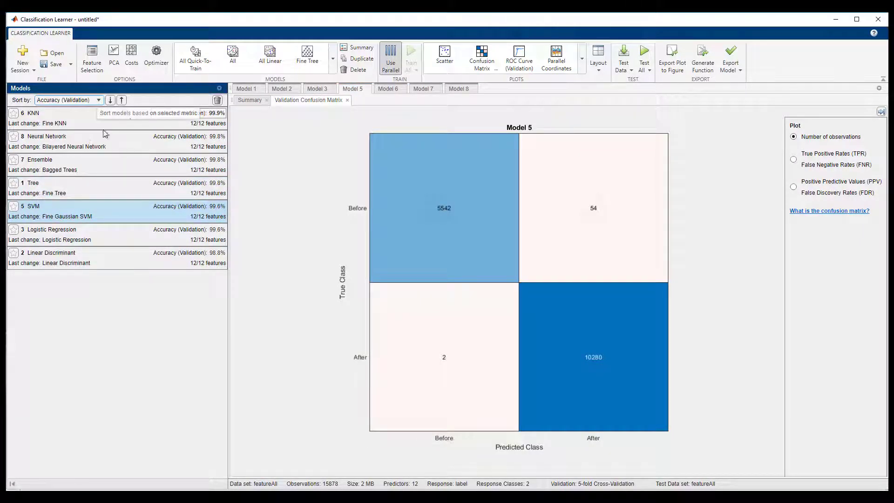
left_click(81, 123)
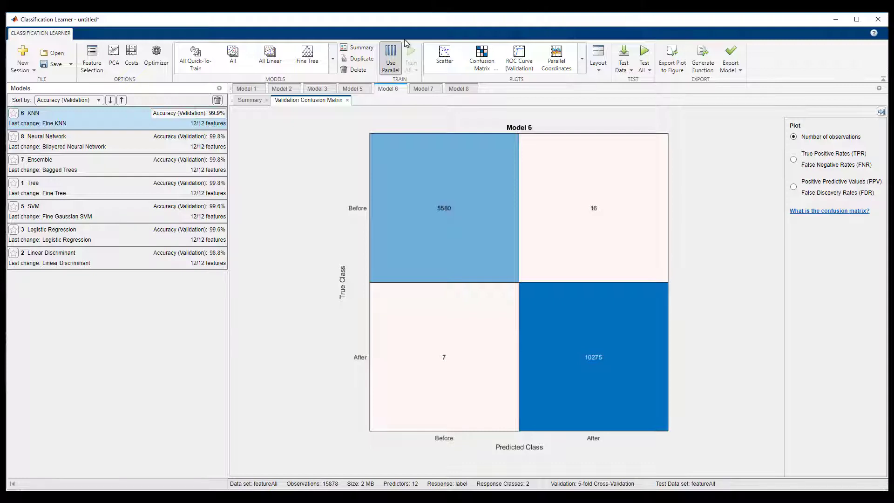
Step: Save the session as ClassificationLearnerSession on the Desktop
left_click(71, 64)
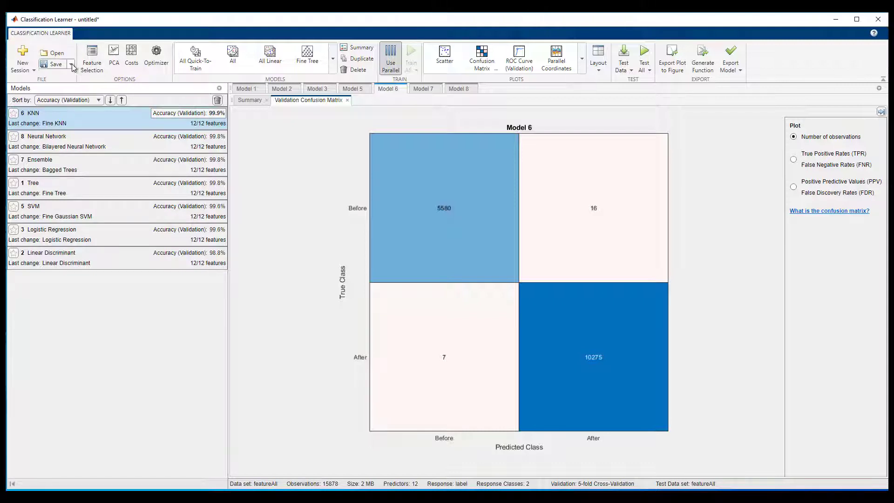
left_click(80, 106)
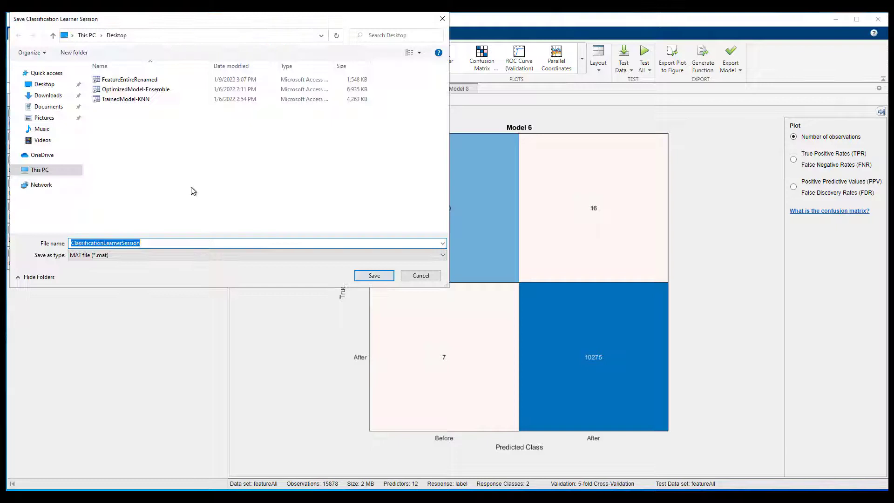
left_click(356, 277)
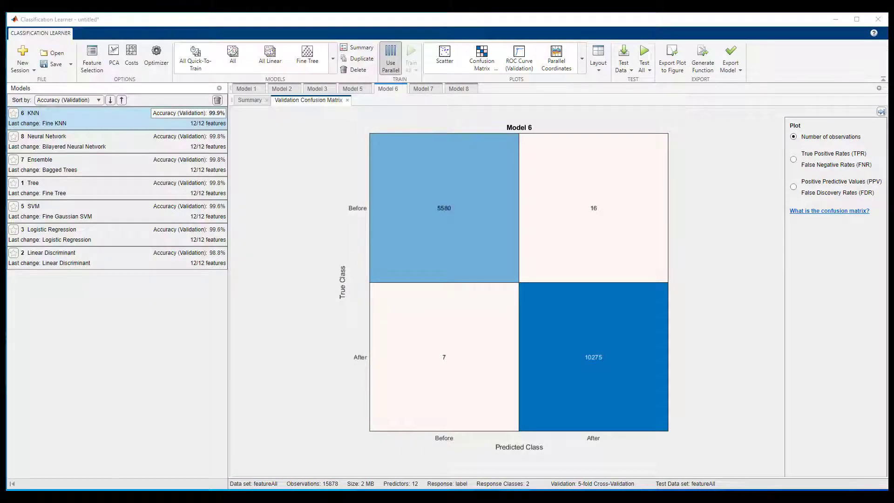
left_click(731, 66)
left_click(641, 121)
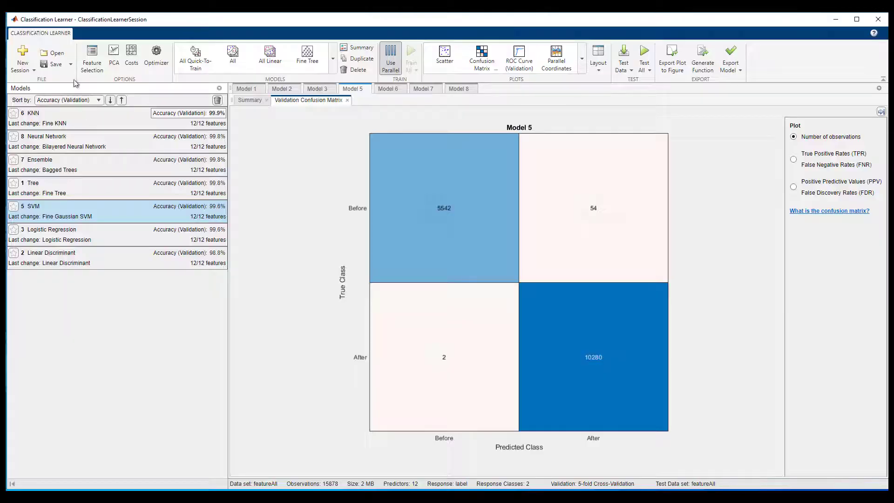
Step: Reopen ClassificationLearnerSession.mat in Classification Learner
left_click(59, 54)
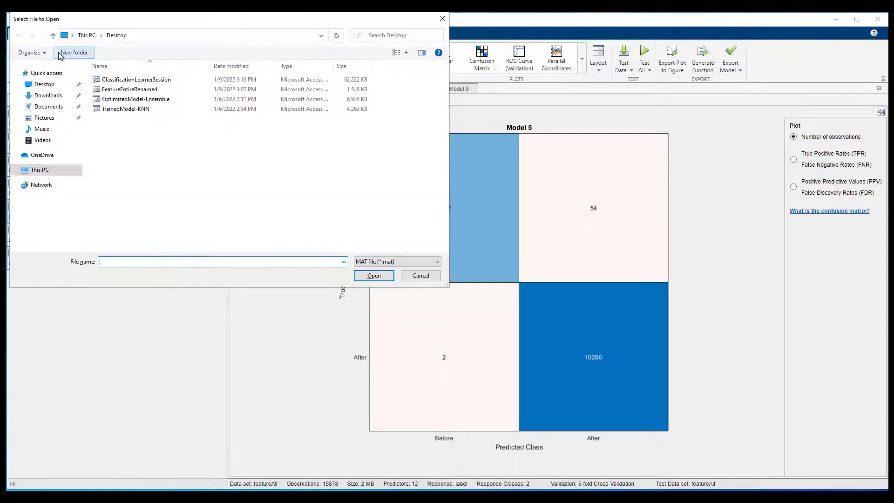
left_click(127, 82)
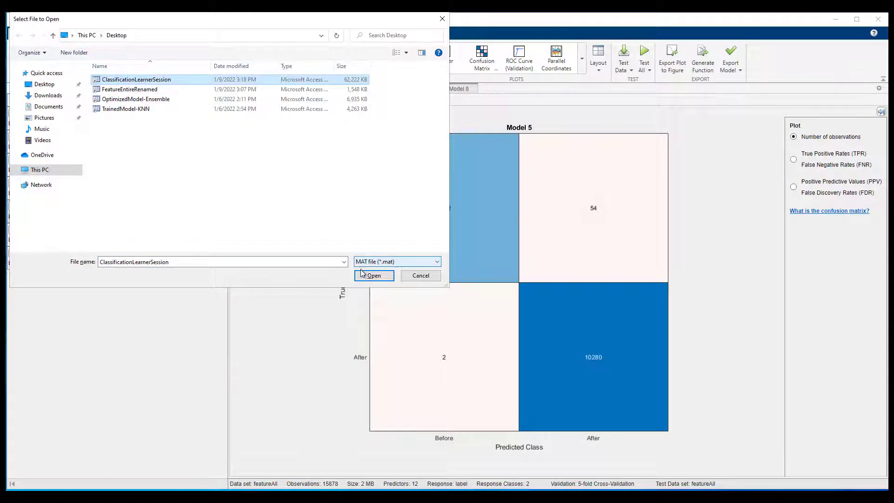
left_click(374, 275)
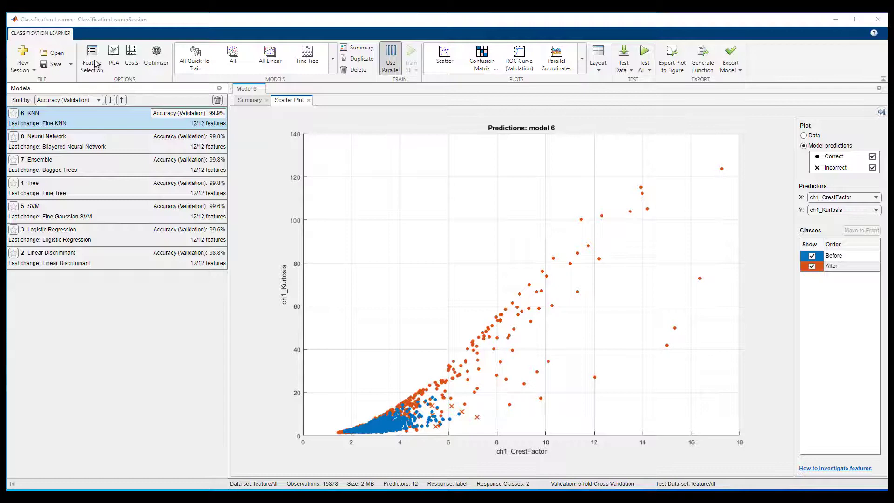
Step: Rank features with MRMR, keep the top 6, and create SVM, KNN and Ensemble models 9–11
left_click(95, 64)
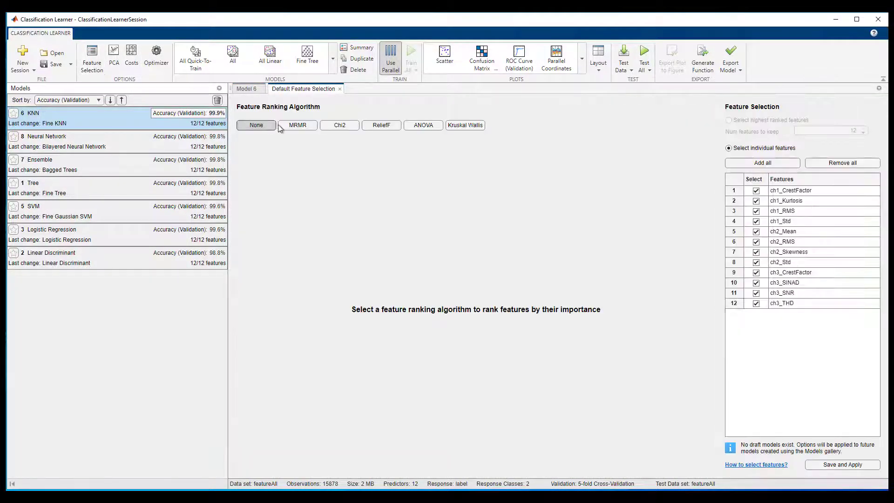
left_click(296, 125)
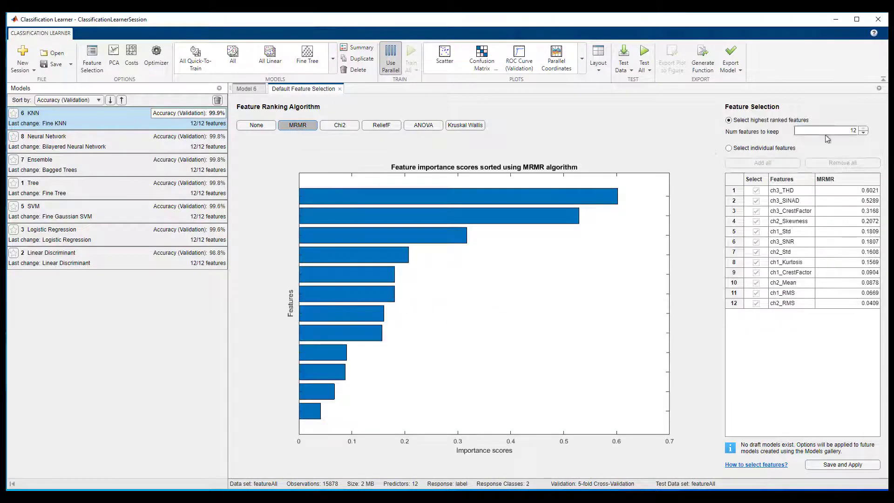
double_click(857, 131)
type("6")
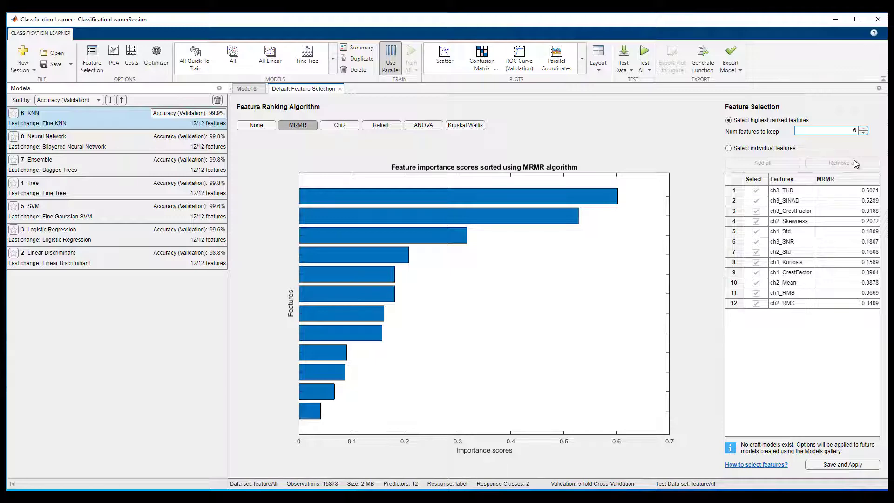
left_click(855, 466)
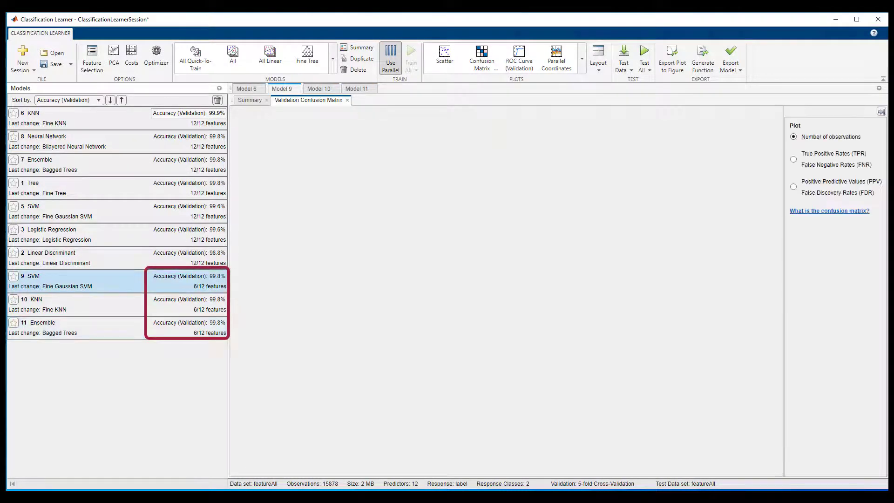
Step: Sort models descending, then add and train an Optimizable Ensemble on the 6 MRMR features
left_click(110, 100)
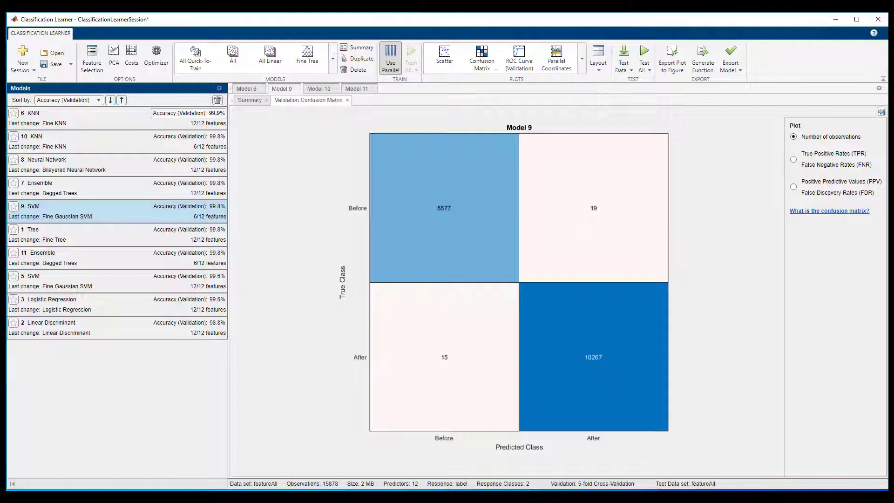
left_click(334, 65)
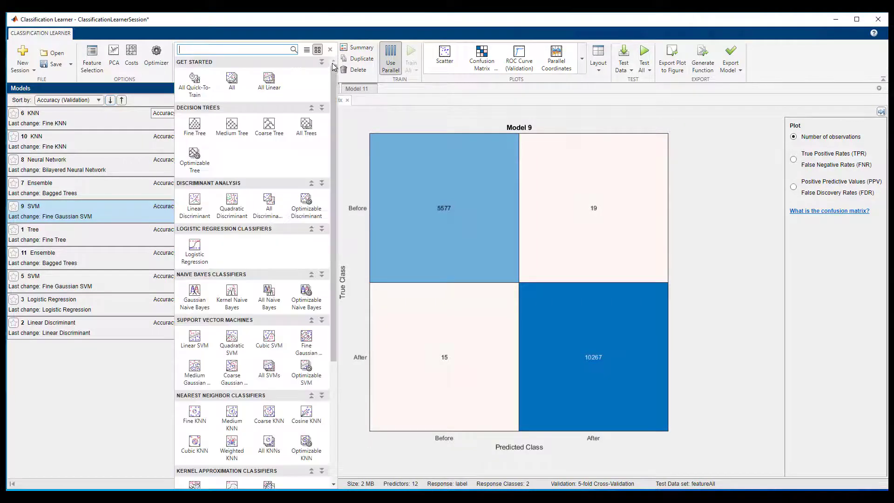
scroll(251, 287, "down", 5)
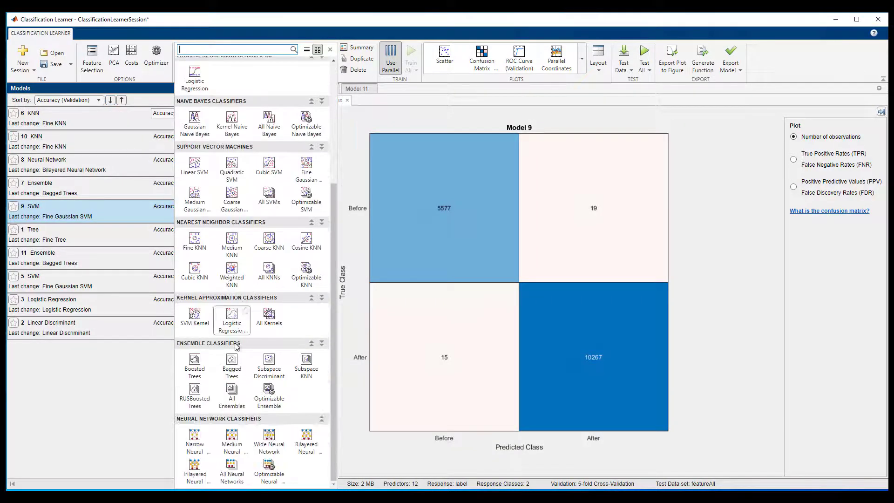
left_click(267, 394)
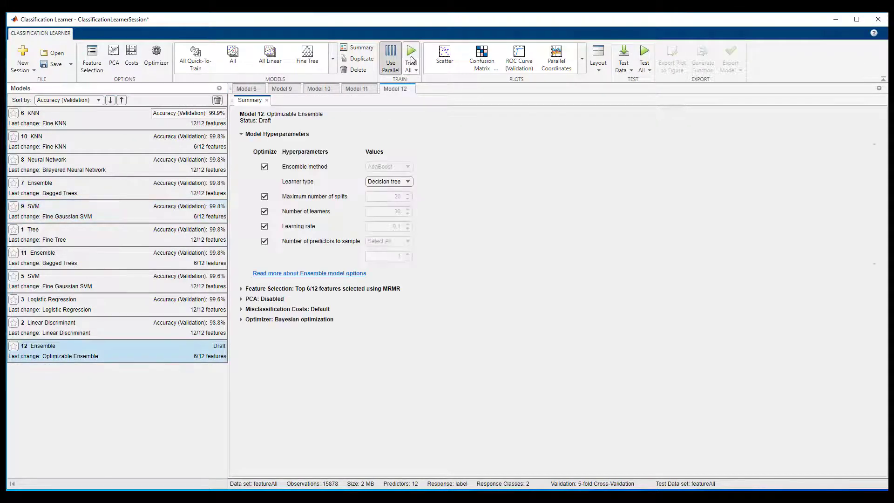
left_click(412, 54)
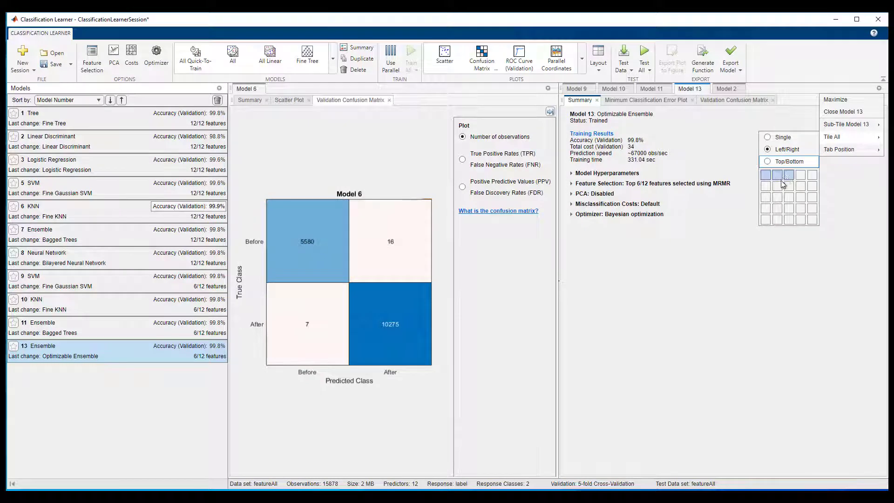
Step: Tile the confusion matrices of models 6, 9, 10 and 13 in a 2x2 layout, sorted by validation accuracy
left_click(780, 188)
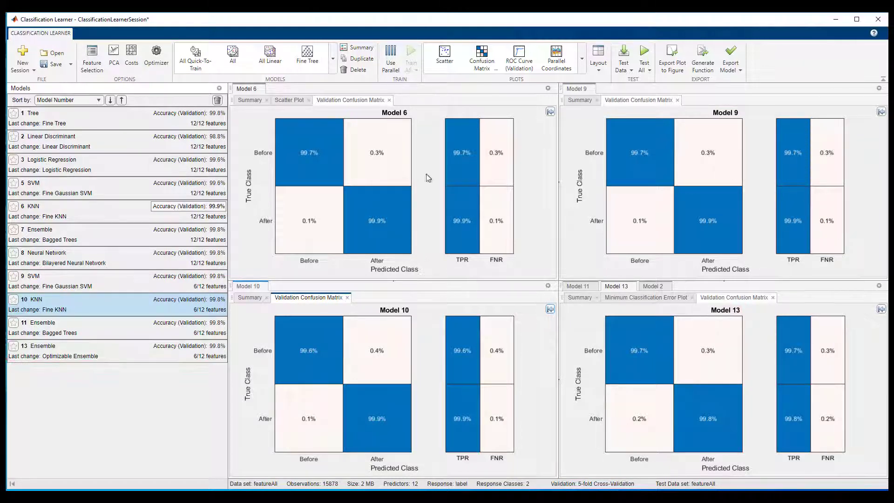
left_click(99, 101)
left_click(91, 133)
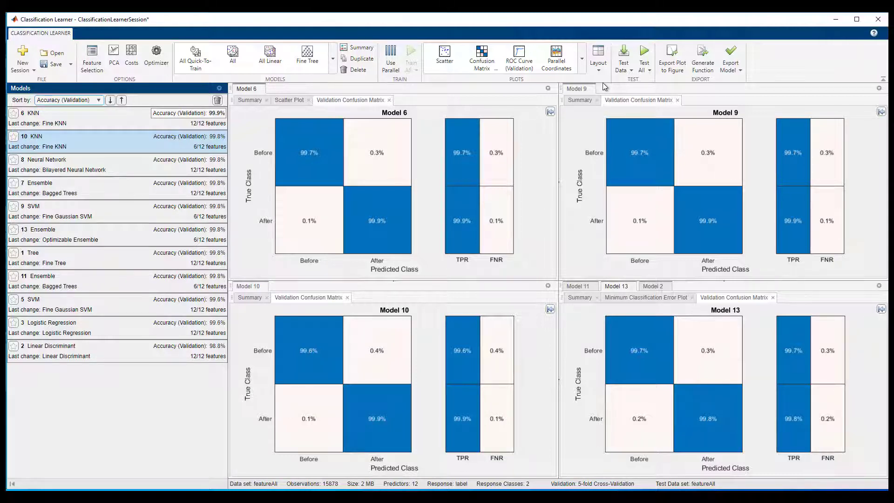
Step: Test all models on the held-out data and sort them by Accuracy (Test)
left_click(644, 56)
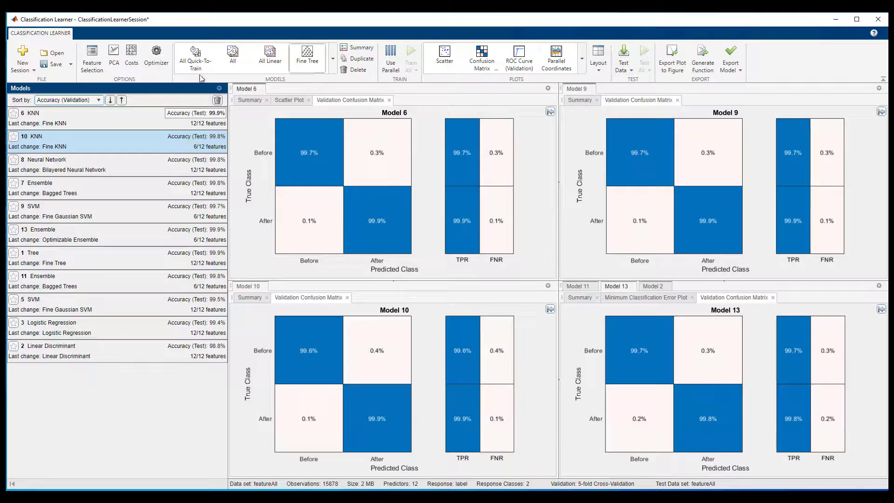
left_click(97, 100)
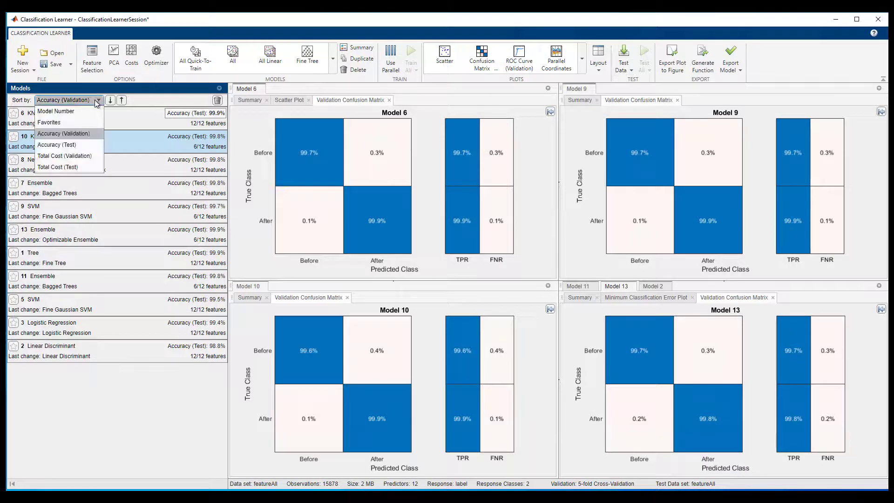
left_click(83, 144)
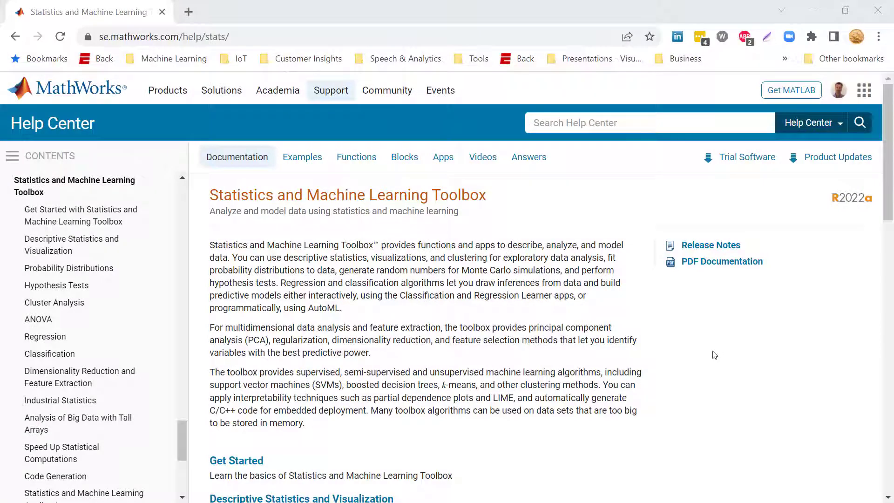
Step: Go to Statistics and Machine Learning Applications, then the Build Condition Model for Industrial Machinery example
left_click_drag(890, 186, 884, 359)
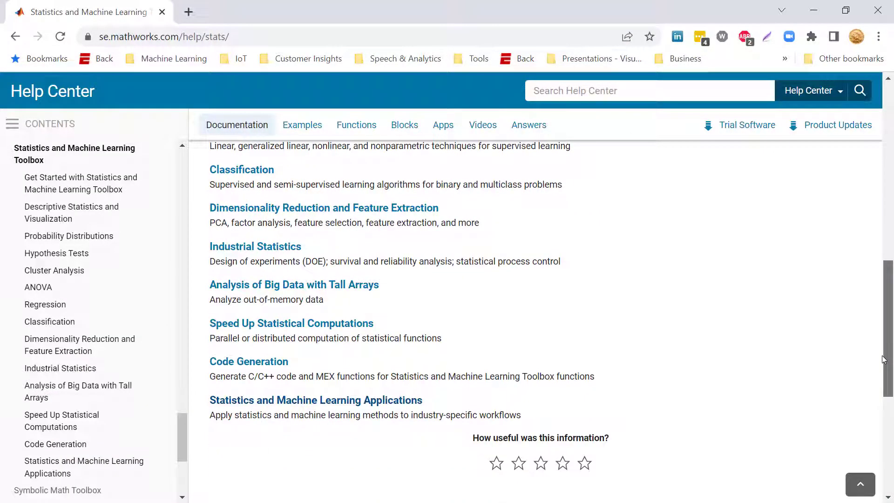
left_click(392, 401)
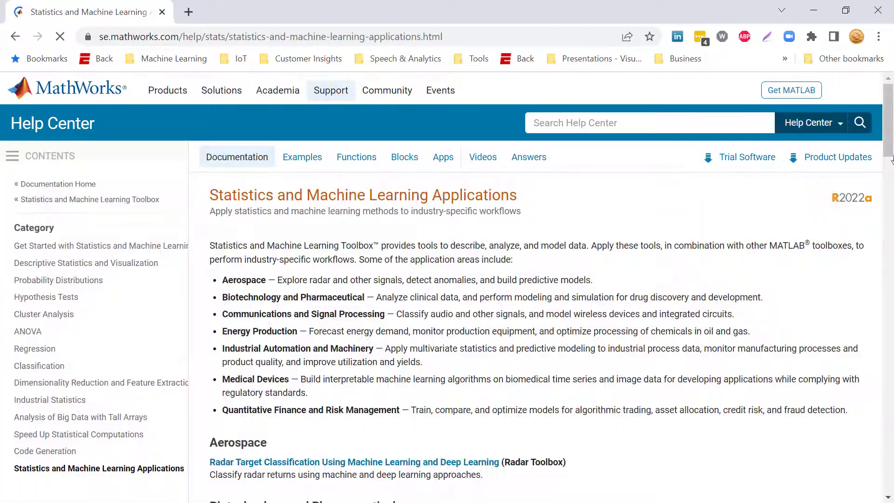
left_click_drag(890, 134, 866, 257)
scroll(866, 257, "down", 5)
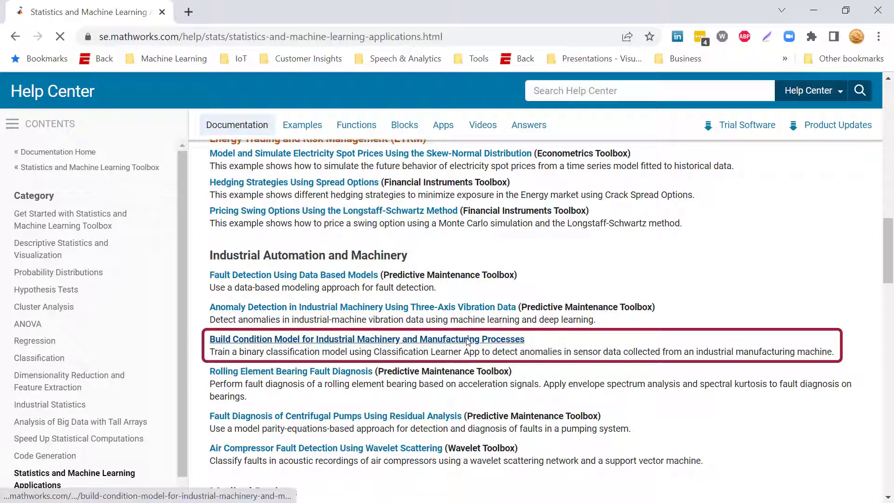
left_click(467, 342)
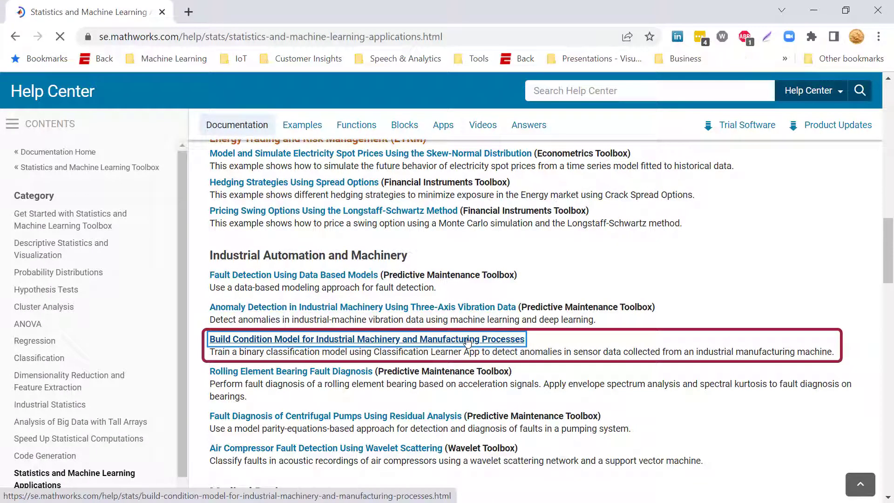